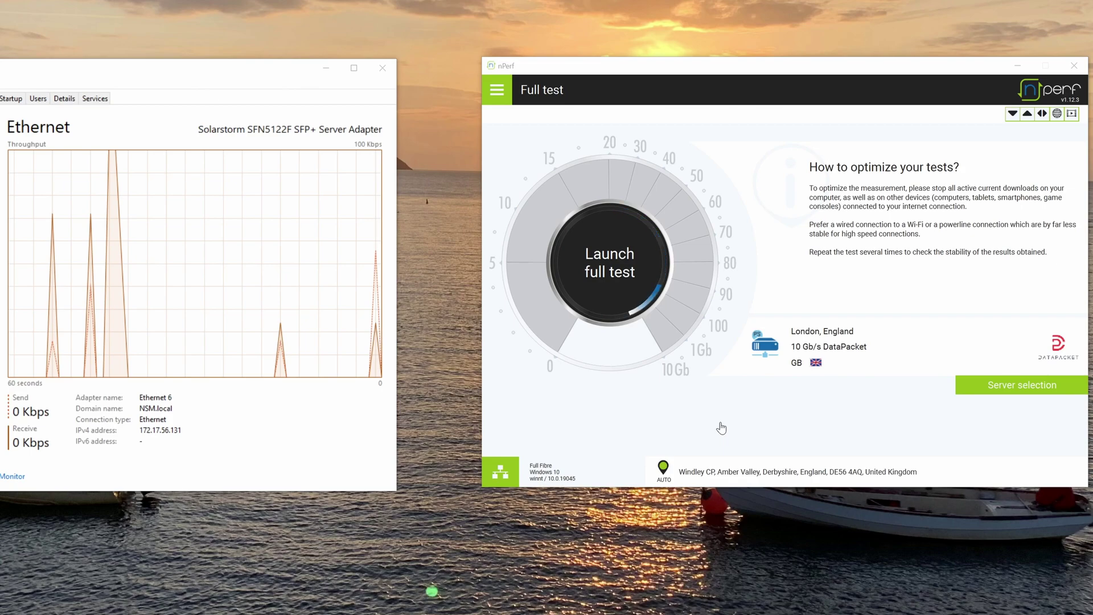
- Open Server selection and zoom the map from the globe to the UK servers, such as London DataPacket
{"action": "mouse_move", "coordinate": [501, 472]}
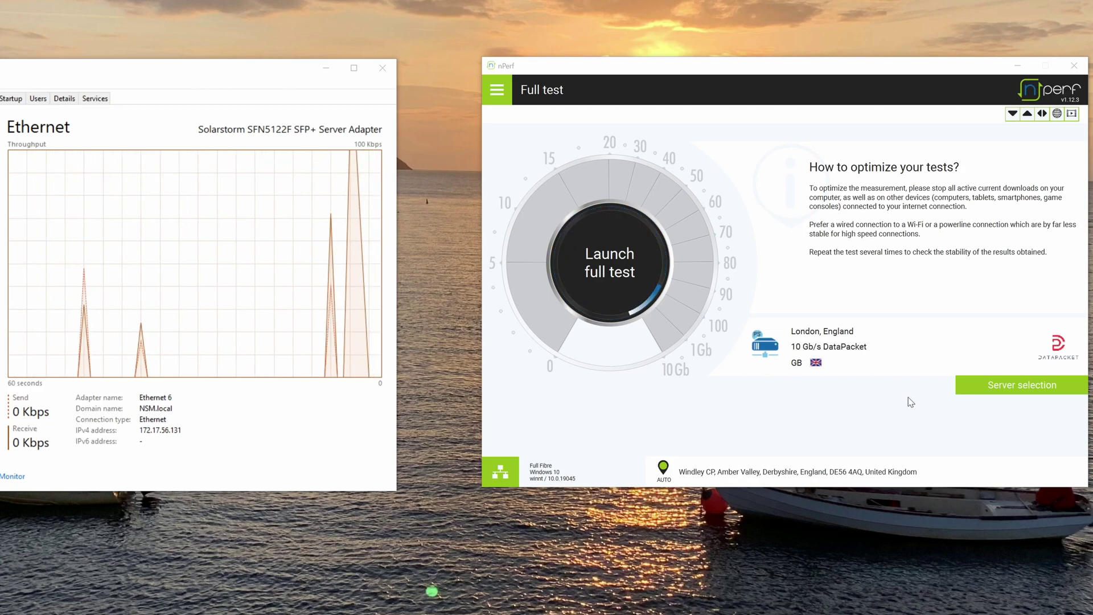
{"action": "left_click", "coordinate": [963, 383]}
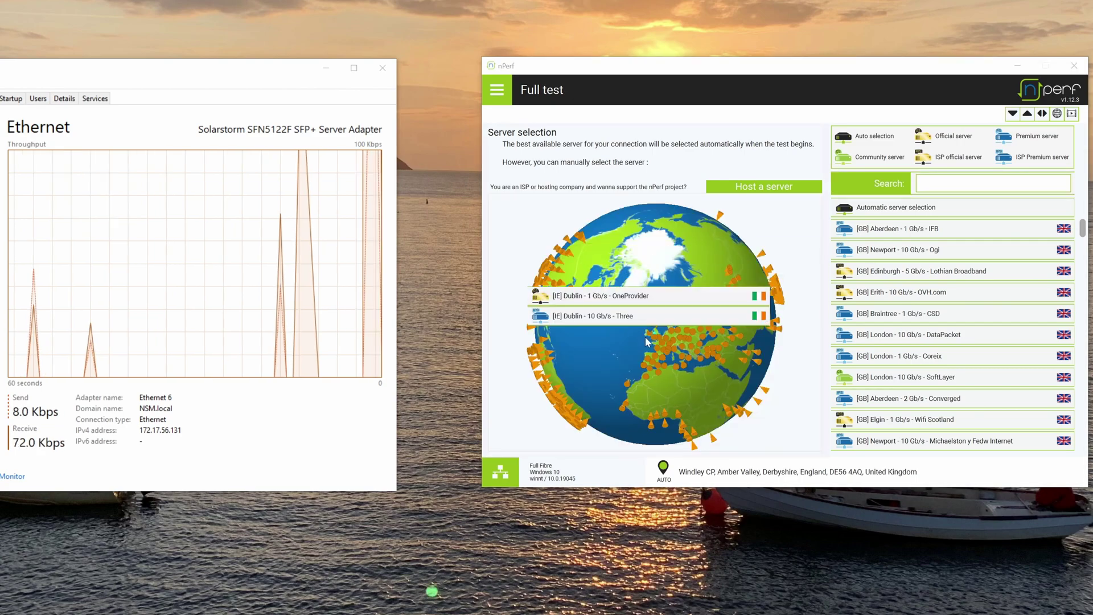
{"action": "scroll", "coordinate": [628, 337], "scroll_direction": "up", "scroll_amount": 2}
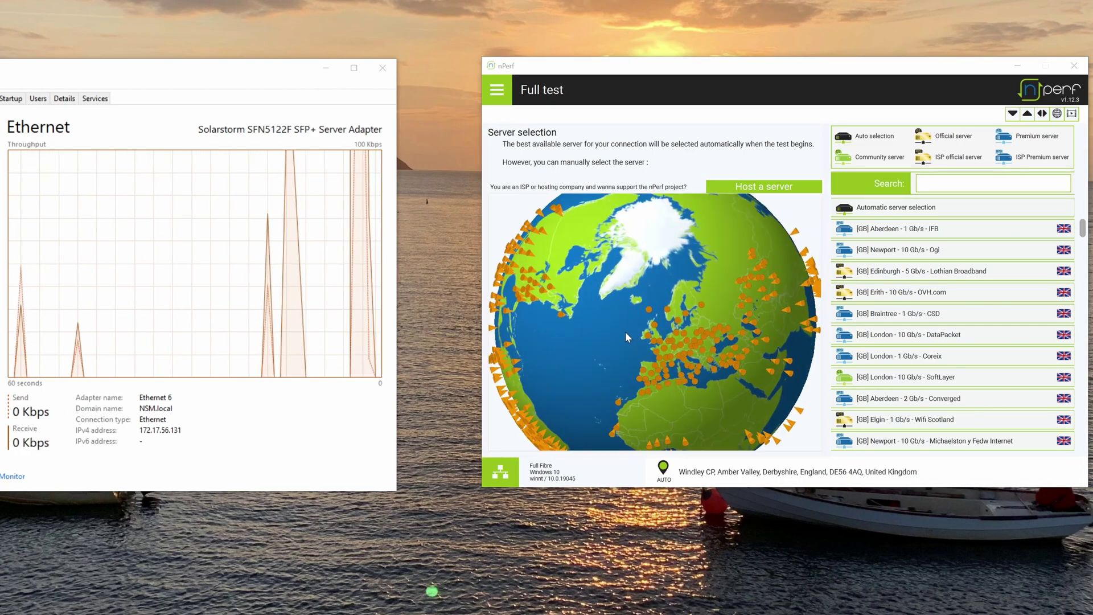
{"action": "scroll", "coordinate": [628, 337], "scroll_direction": "up", "scroll_amount": 3}
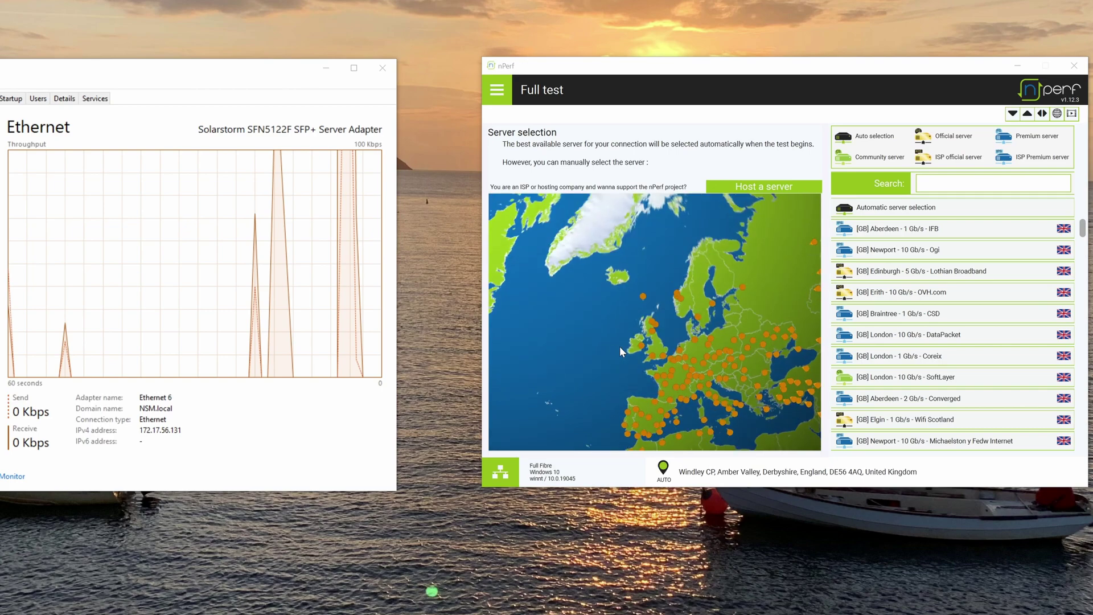
{"action": "scroll", "coordinate": [661, 350], "scroll_direction": "up", "scroll_amount": 2}
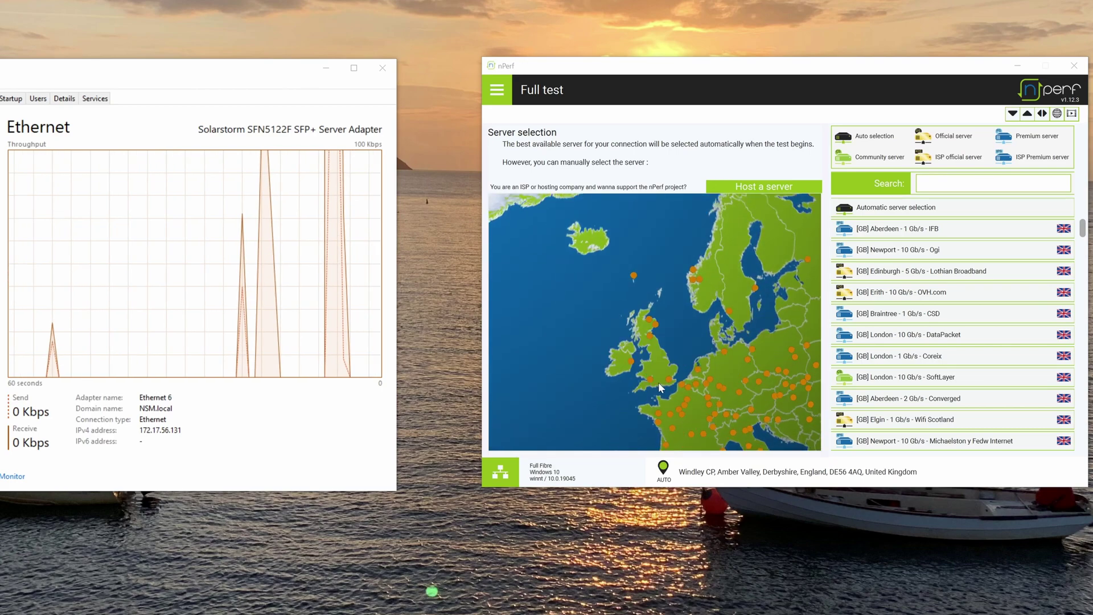
{"action": "scroll", "coordinate": [661, 384], "scroll_direction": "up", "scroll_amount": 1}
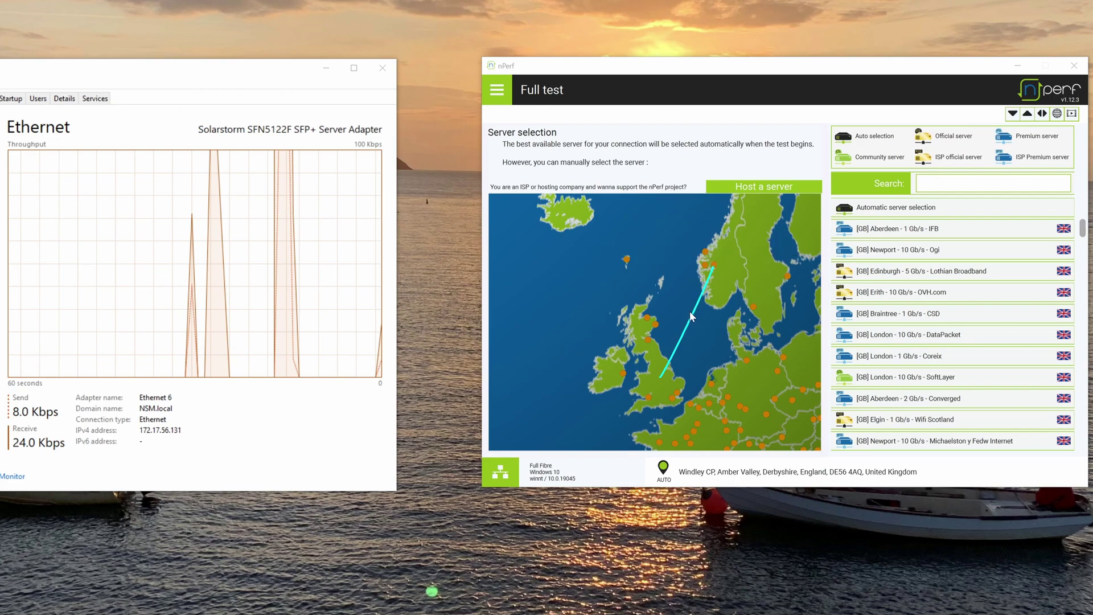
{"action": "mouse_move", "coordinate": [653, 402]}
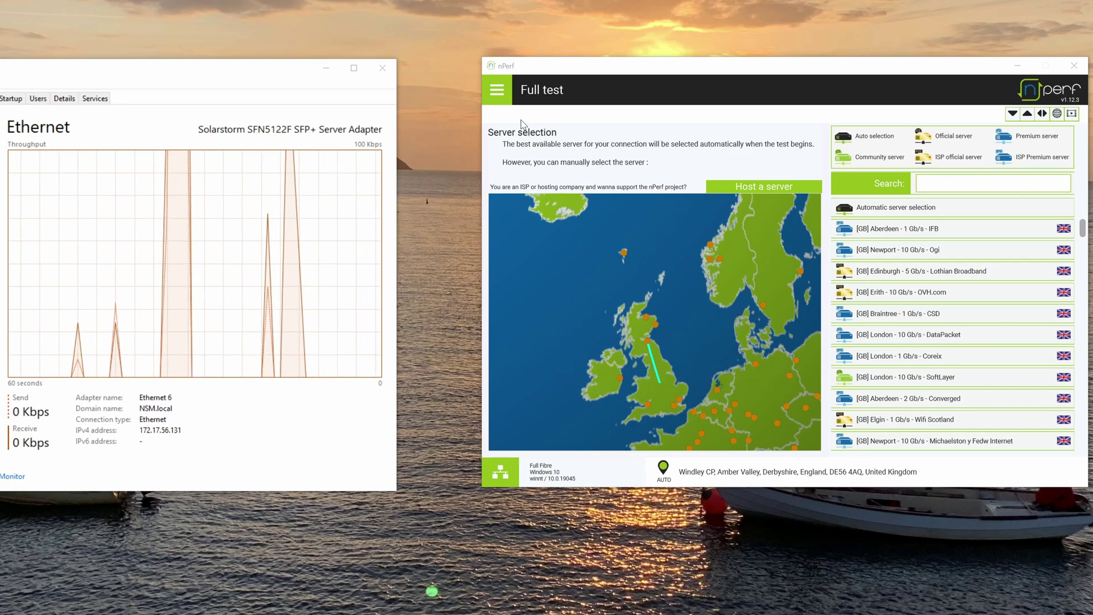
- Return to the Full test page with the London DataPacket 10 Gb/s server still chosen
{"action": "left_click", "coordinate": [497, 90]}
{"action": "left_click", "coordinate": [532, 153]}
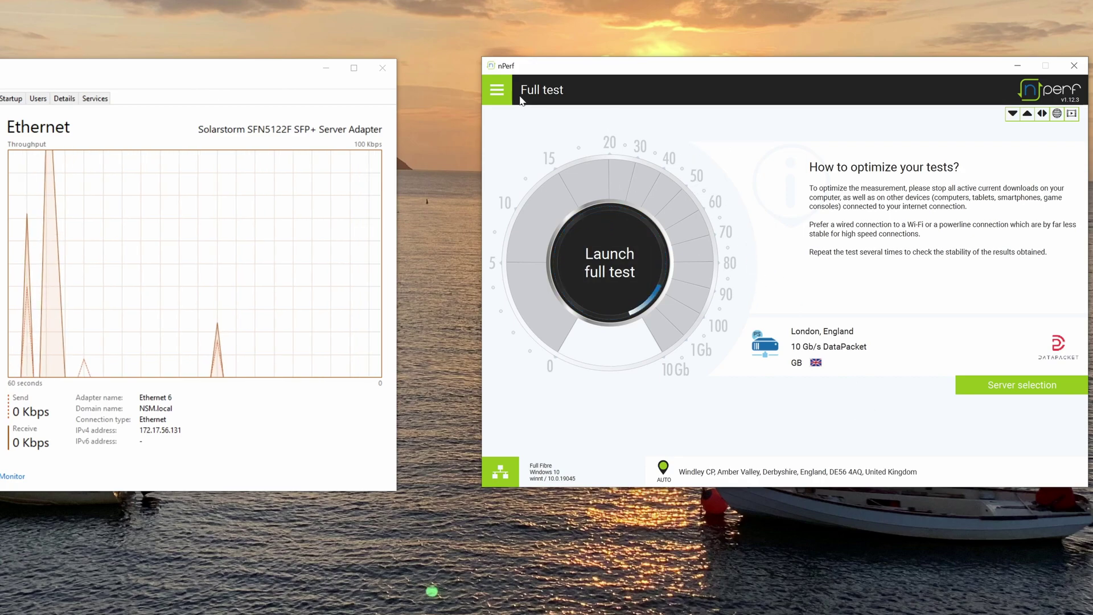
- Run a full test against London DataPacket: score 203,406, 1612/1836 Mb/s, 10.9 ms latency
{"action": "left_click", "coordinate": [621, 277]}
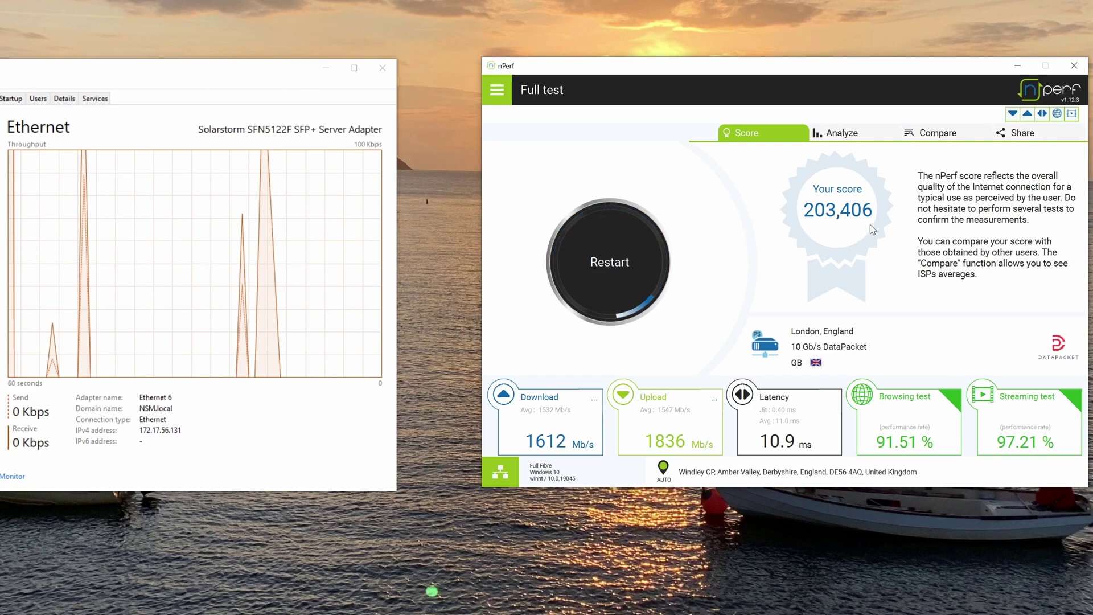
- Show the Analyze graph with average download 1532 Mb/s and upload 1547 Mb/s
{"action": "left_click", "coordinate": [833, 134]}
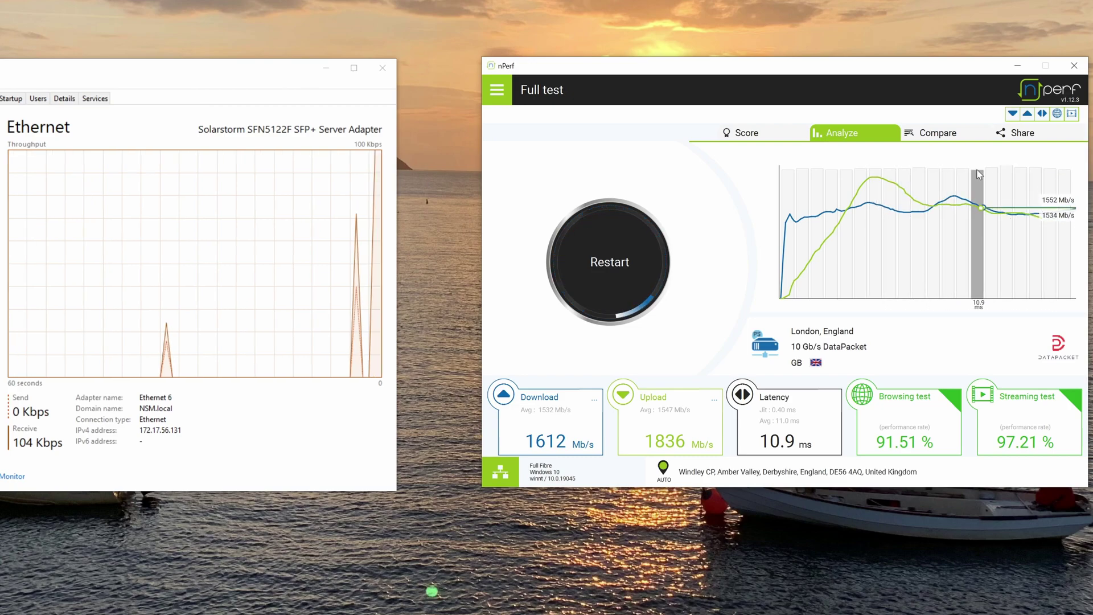
- Compare the 203,406 score with country averages, topped by Broadband for the Rural North (180,157)
{"action": "left_click", "coordinate": [932, 137]}
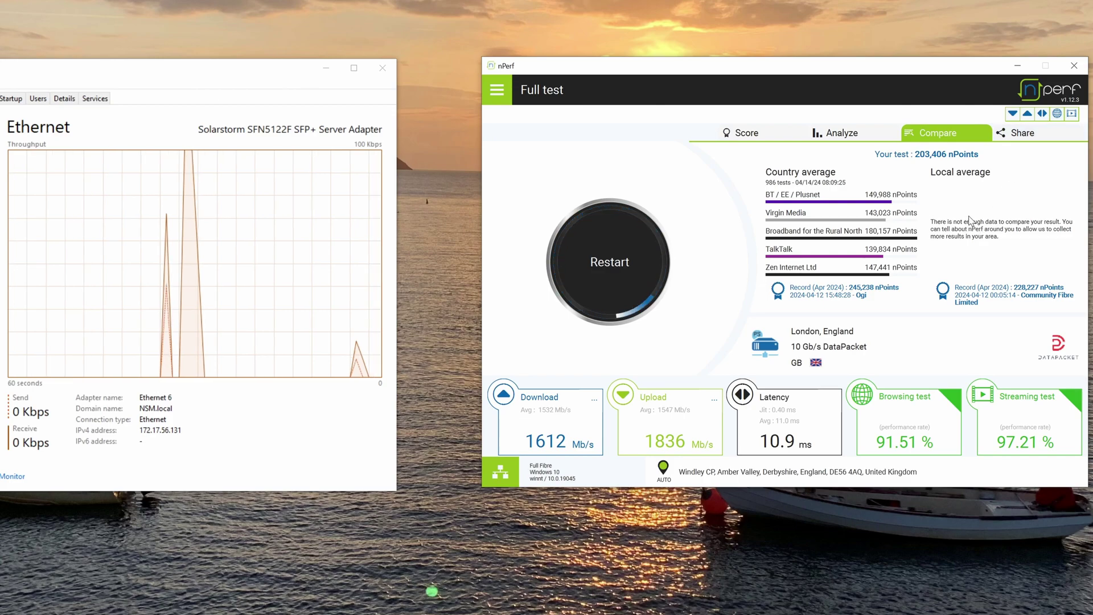
- Check the Share and Compare views, return to the 203,406 Score view, and open the test-type menu
{"action": "left_click", "coordinate": [1022, 134]}
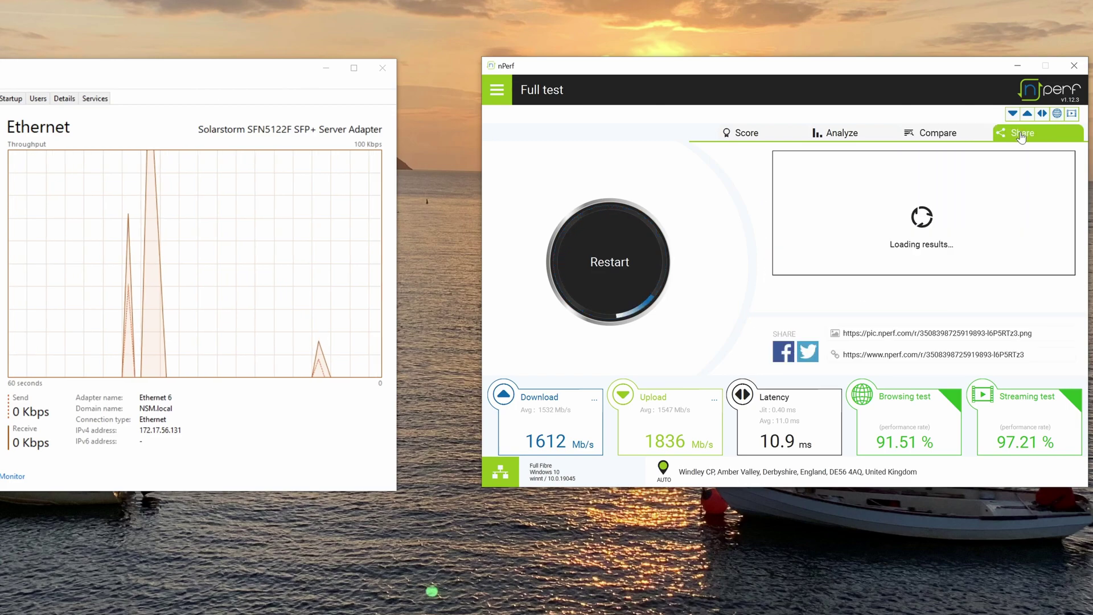
{"action": "left_click", "coordinate": [948, 135]}
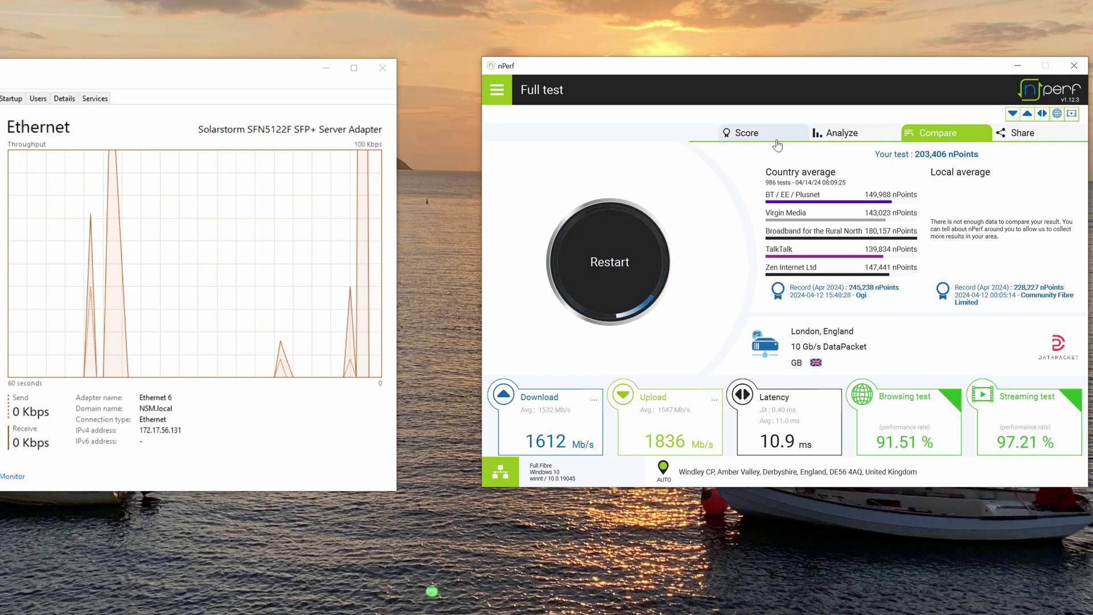
{"action": "left_click", "coordinate": [750, 135]}
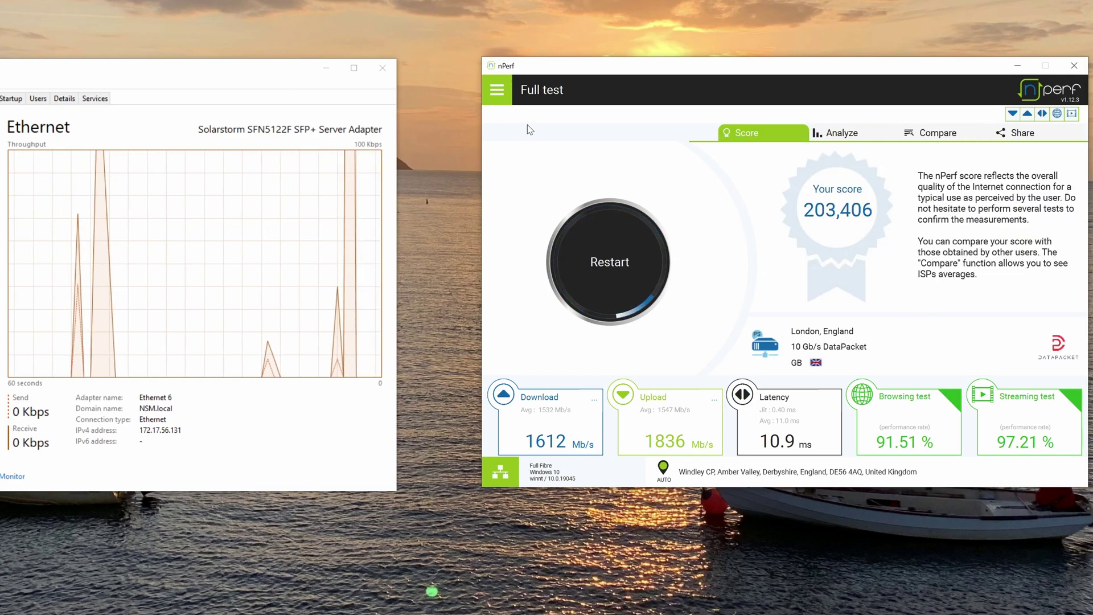
{"action": "left_click", "coordinate": [497, 90]}
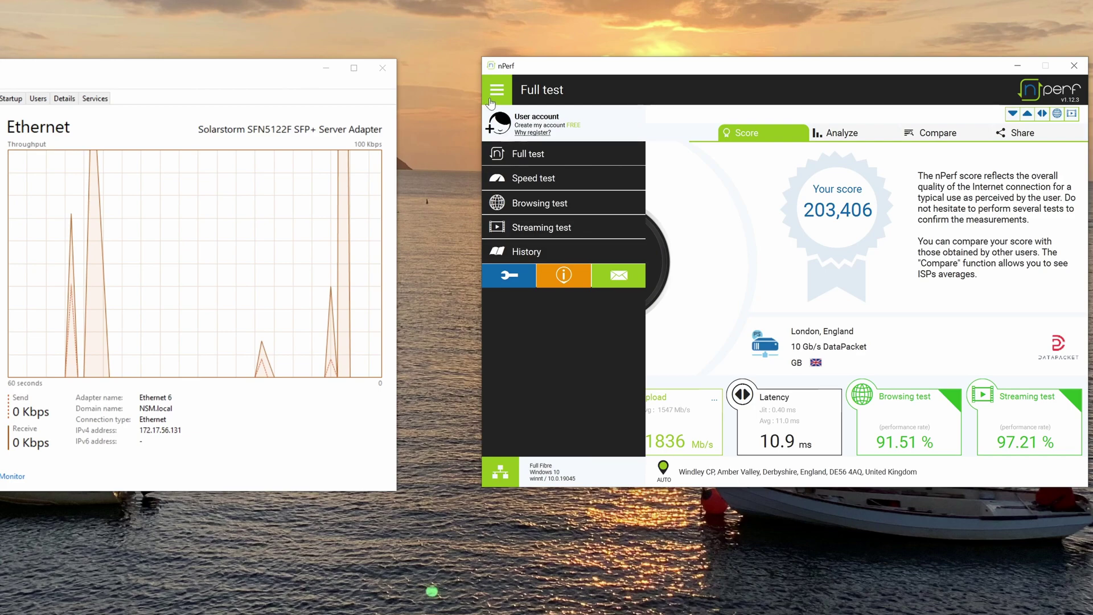
- Switch to Speed test and select the Newport, Wales 10 Gb/s Michaelston y Fedw Internet server
{"action": "left_click", "coordinate": [549, 179]}
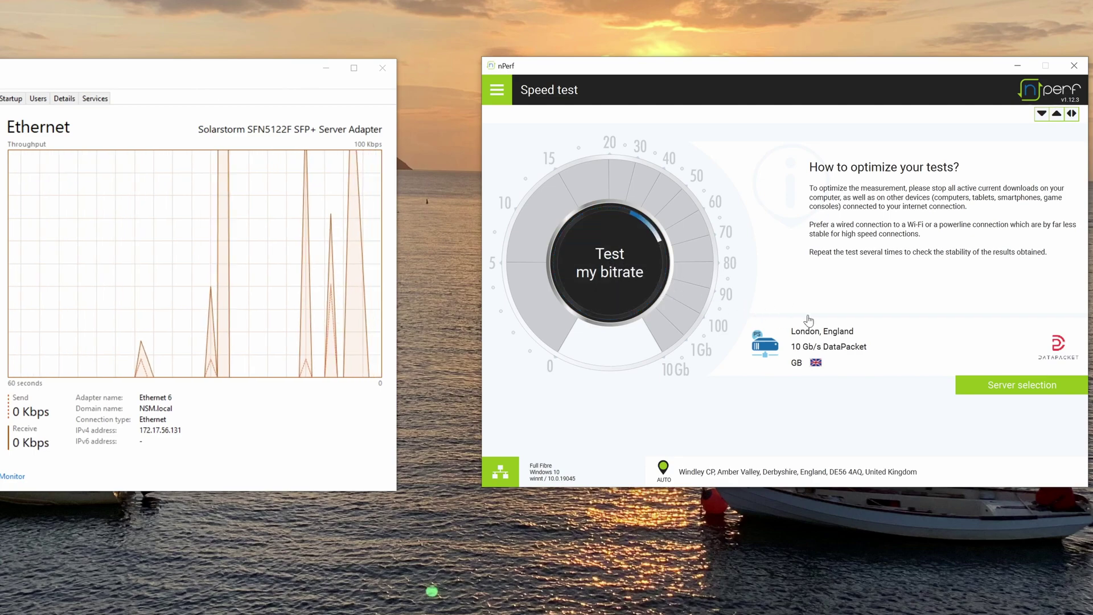
{"action": "left_click", "coordinate": [1019, 389]}
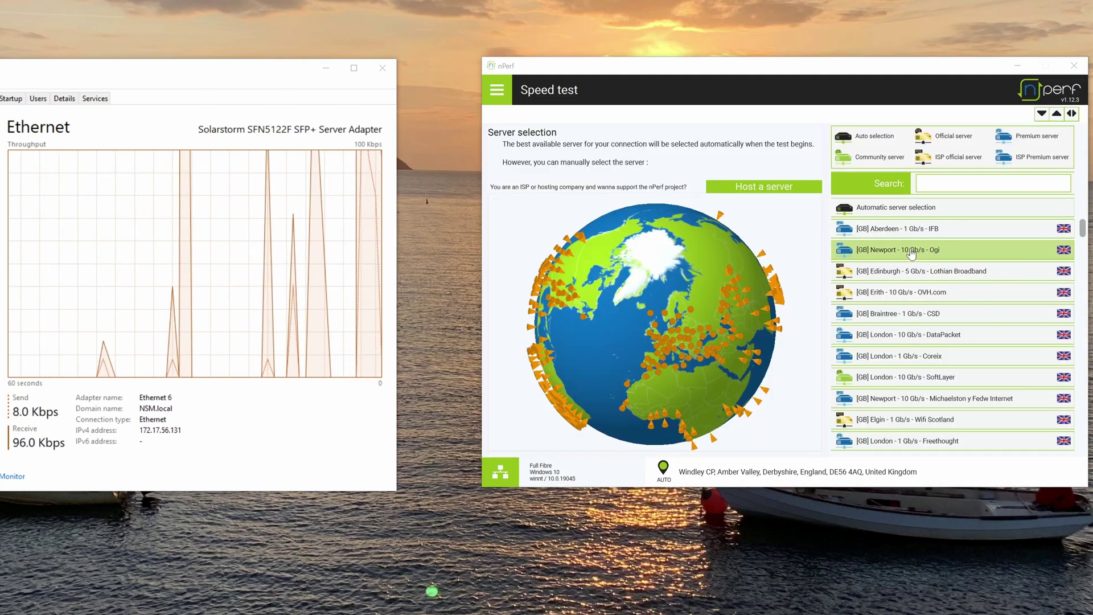
{"action": "left_click", "coordinate": [924, 402]}
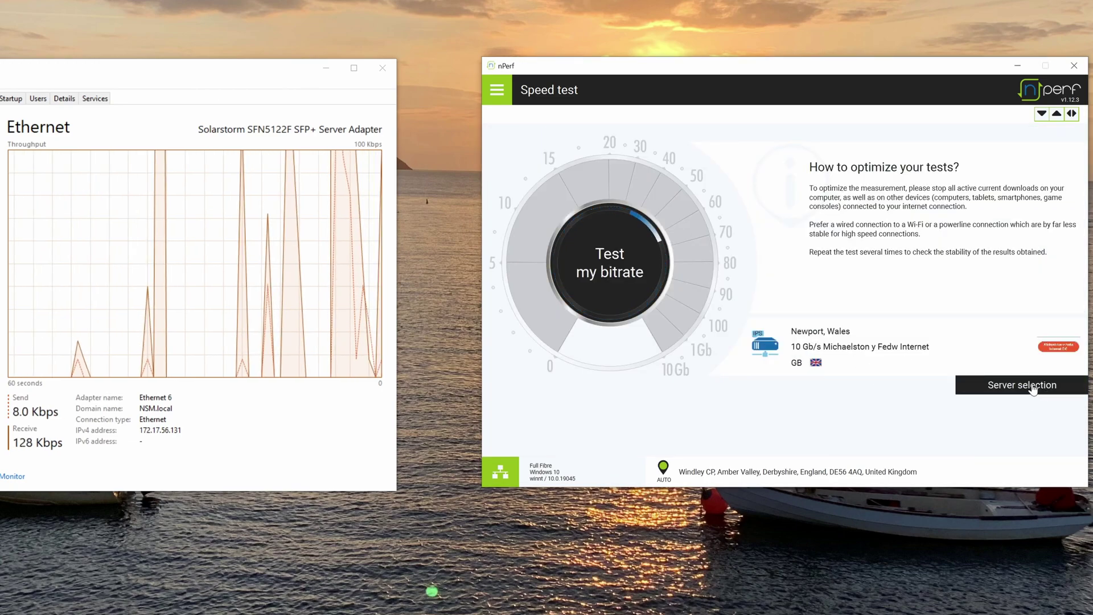
{"action": "left_click", "coordinate": [1033, 389]}
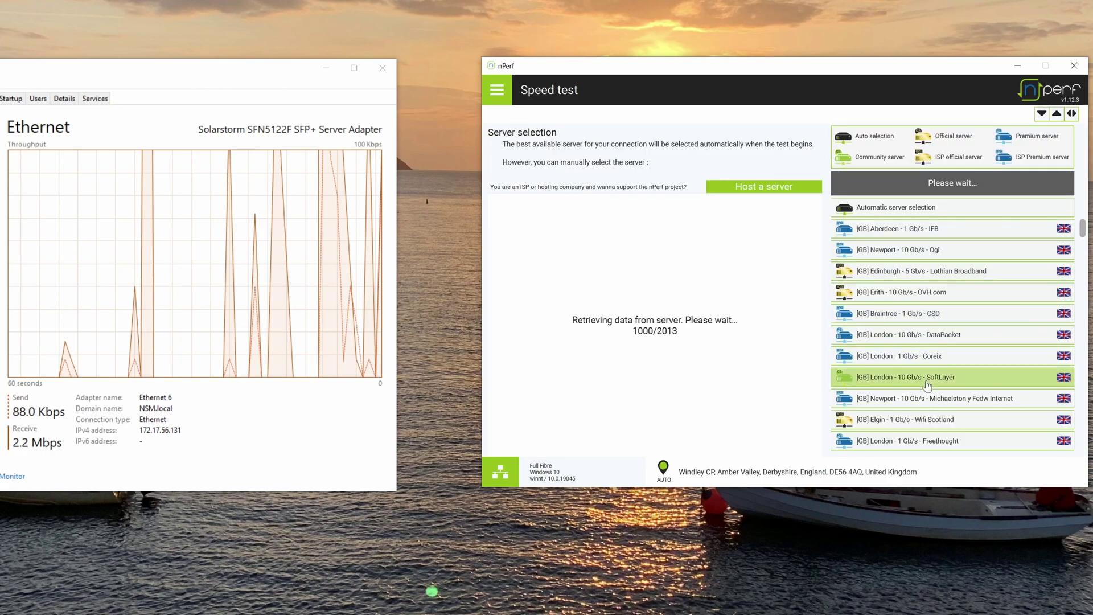
{"action": "left_click", "coordinate": [934, 403]}
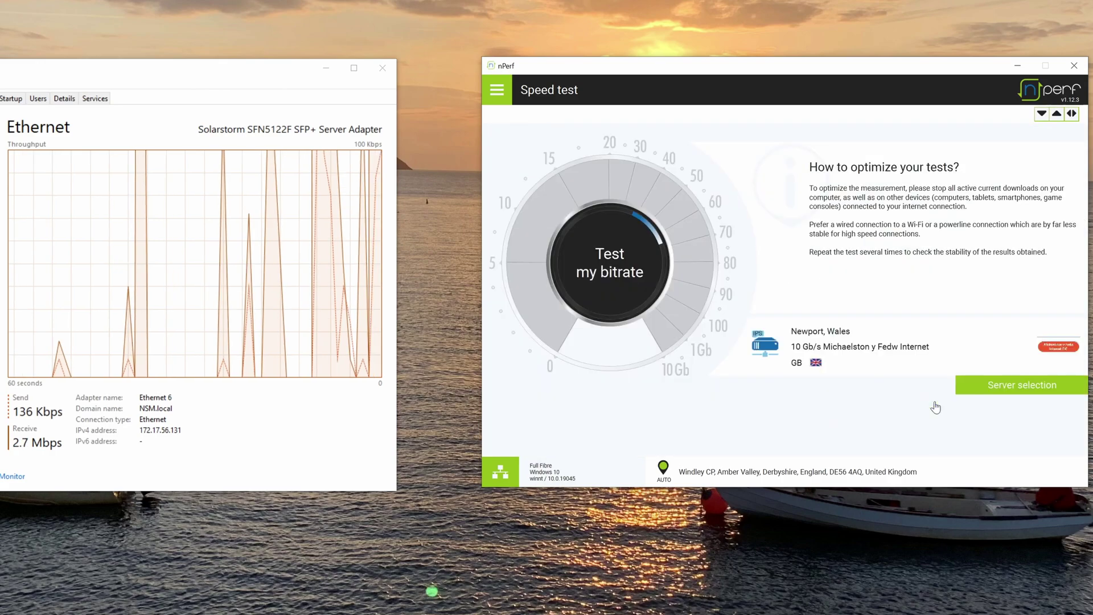
- Run a Newport speed test (1973/1405 Mb/s, 14.57 ms latency) and compare it with averages
{"action": "left_click", "coordinate": [607, 267]}
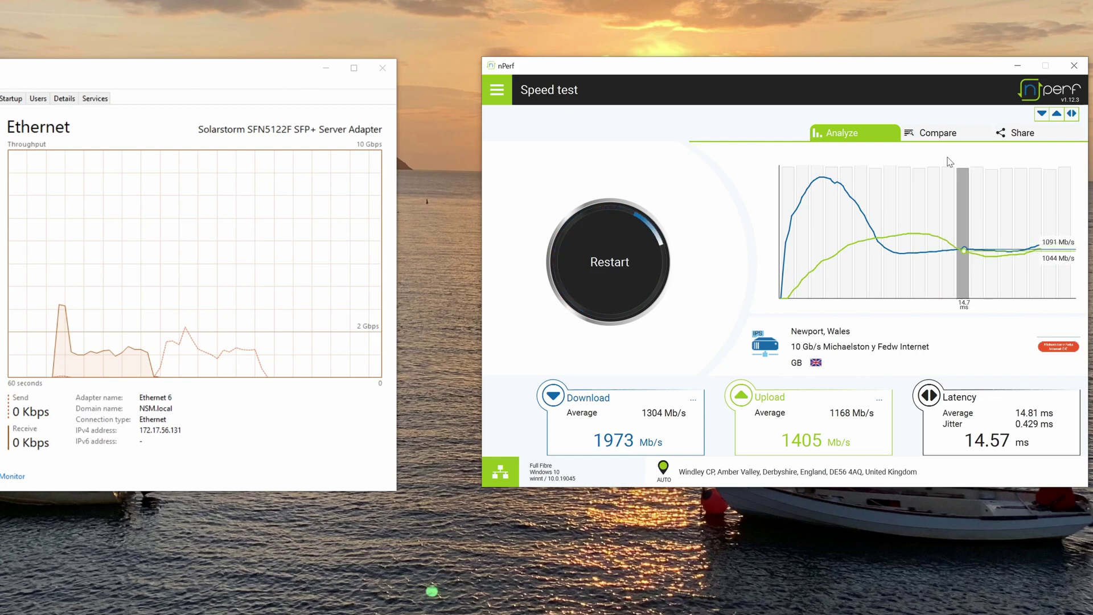
{"action": "left_click", "coordinate": [934, 133]}
- Return to the download/upload chart and open the navigation menu
{"action": "left_click", "coordinate": [862, 135]}
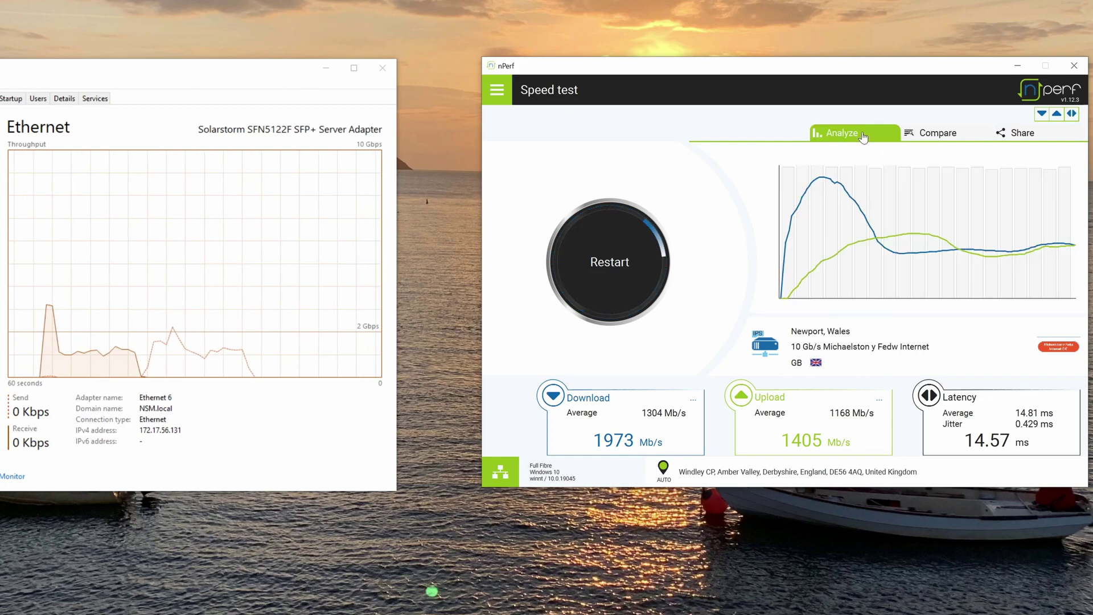
{"action": "left_click", "coordinate": [495, 90]}
{"action": "left_click", "coordinate": [501, 176]}
{"action": "left_click", "coordinate": [491, 90]}
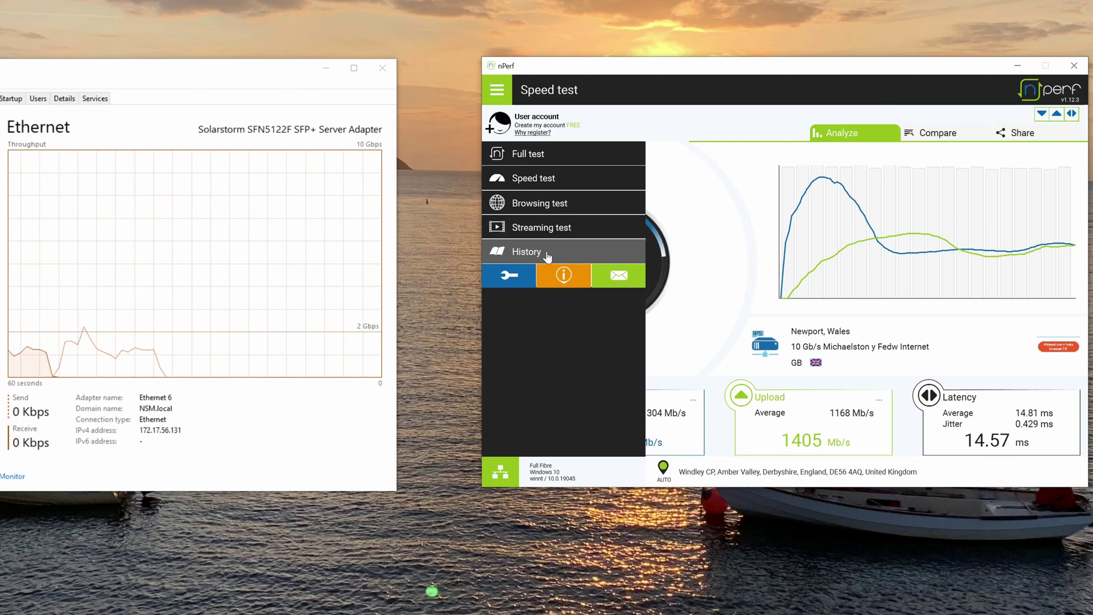
- Open History on its Speed tests list: five tests, newest 1973/1405 Mb/s at 15 ms
{"action": "left_click", "coordinate": [548, 258]}
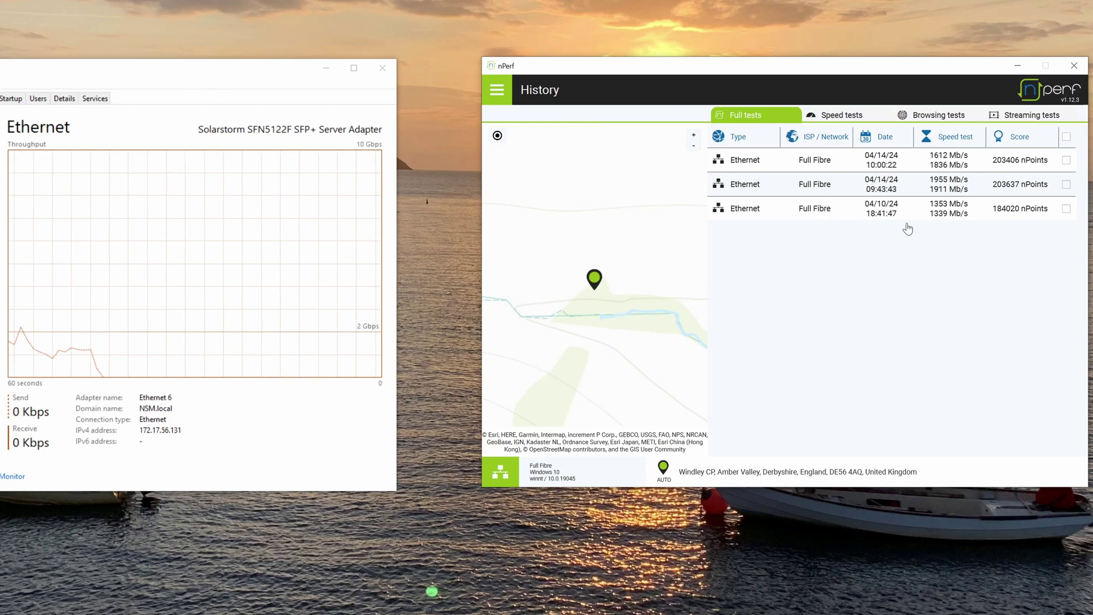
{"action": "left_click", "coordinate": [852, 118]}
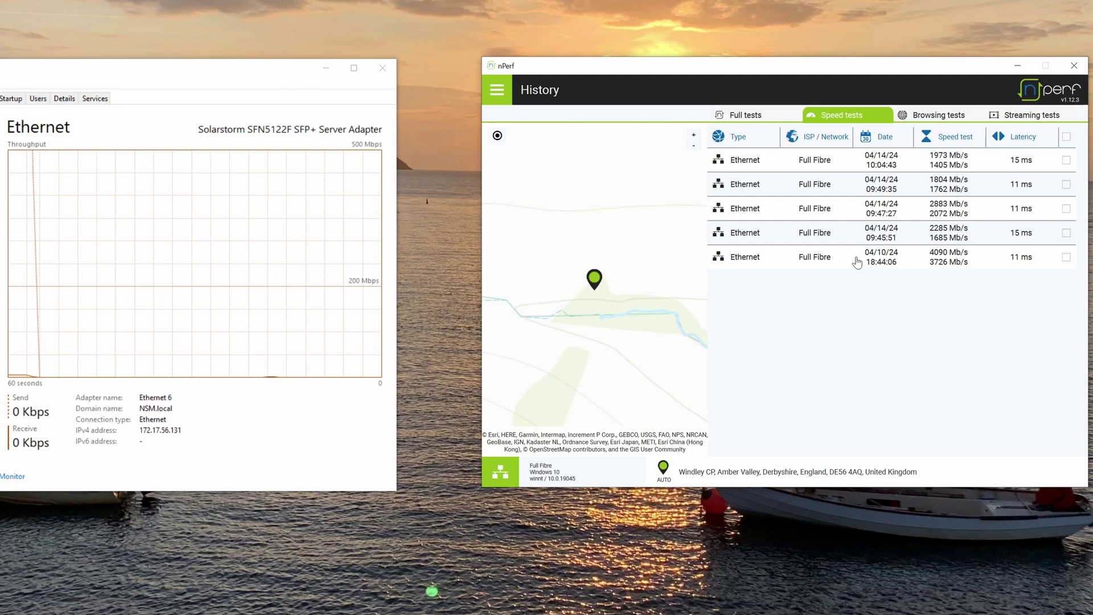
- Expand the 04/10/24 London test: 3972 Mb/s download, 3232 Mb/s upload, 10.9 ms latency
{"action": "left_click", "coordinate": [858, 262]}
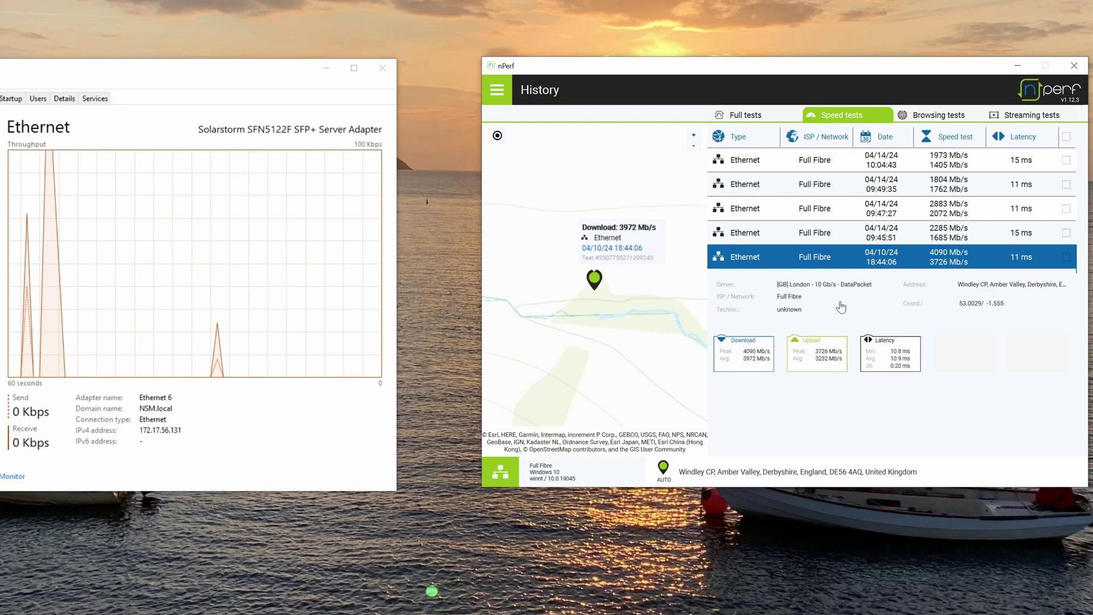
- View the Settings page (HTTP protocol, Auto selection language, Full test default, megabits per second), then reopen the menu
{"action": "left_click", "coordinate": [497, 90]}
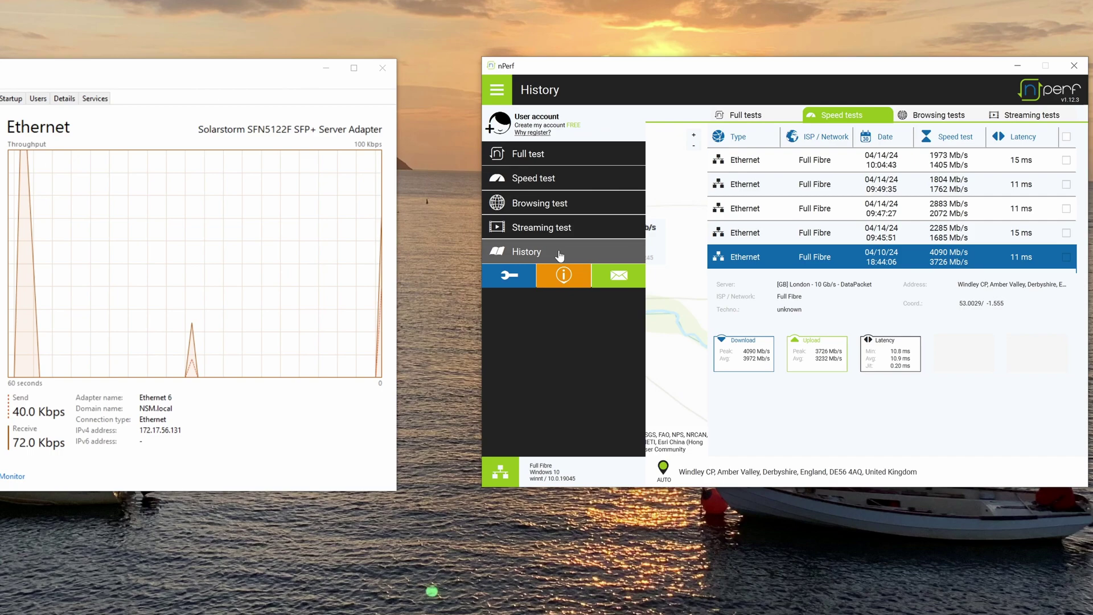
{"action": "left_click", "coordinate": [510, 278]}
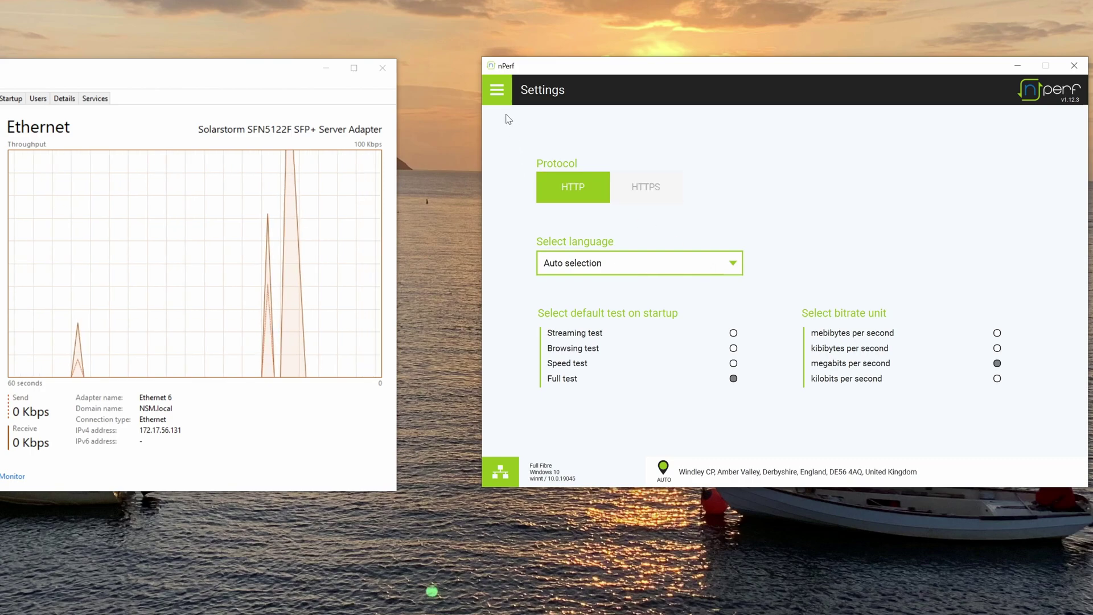
{"action": "left_click", "coordinate": [497, 91]}
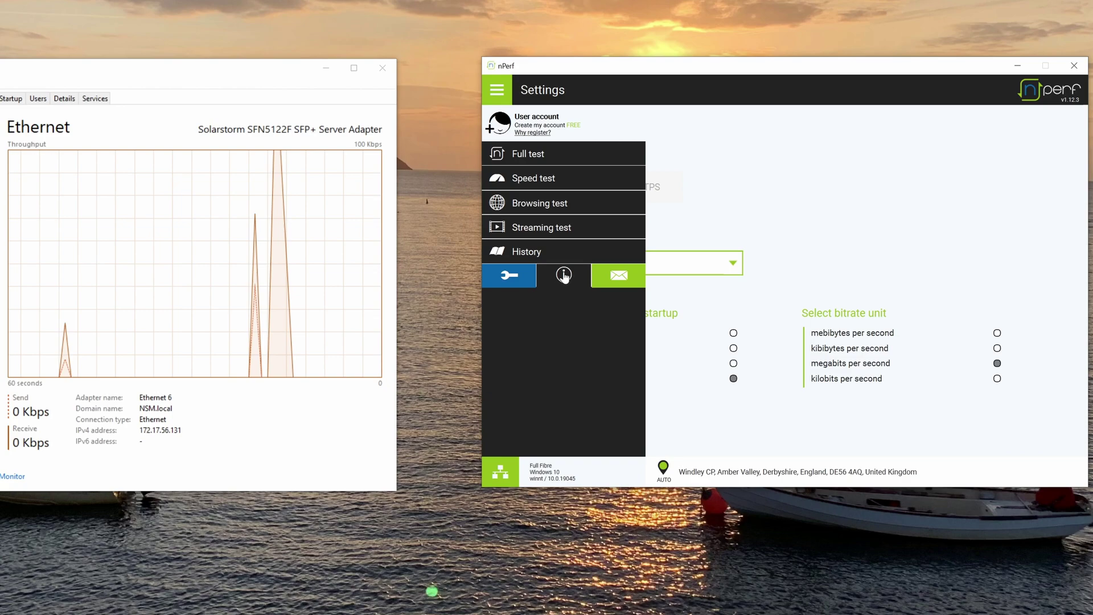
{"action": "left_click", "coordinate": [529, 155]}
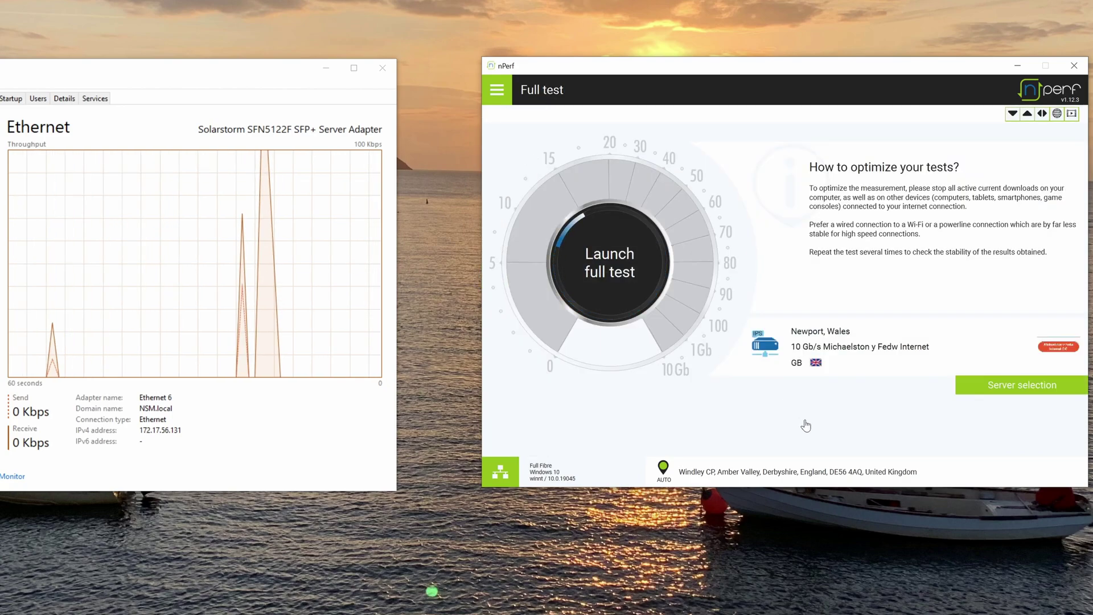